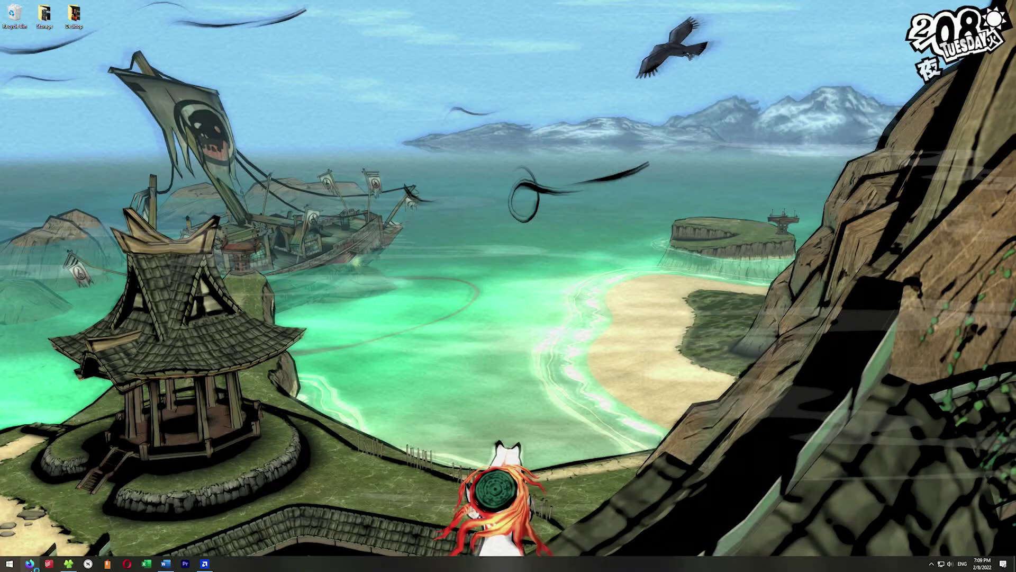
Step: In a private Firefox window, download XL_Engine_Release_02.zip from archive.org and open it
left_click(29, 564)
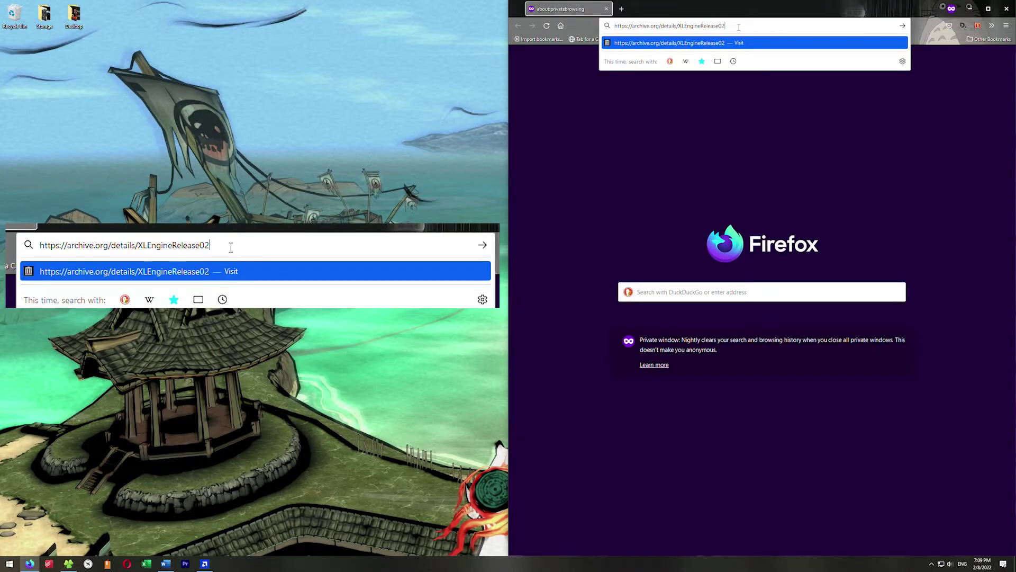
key("Return")
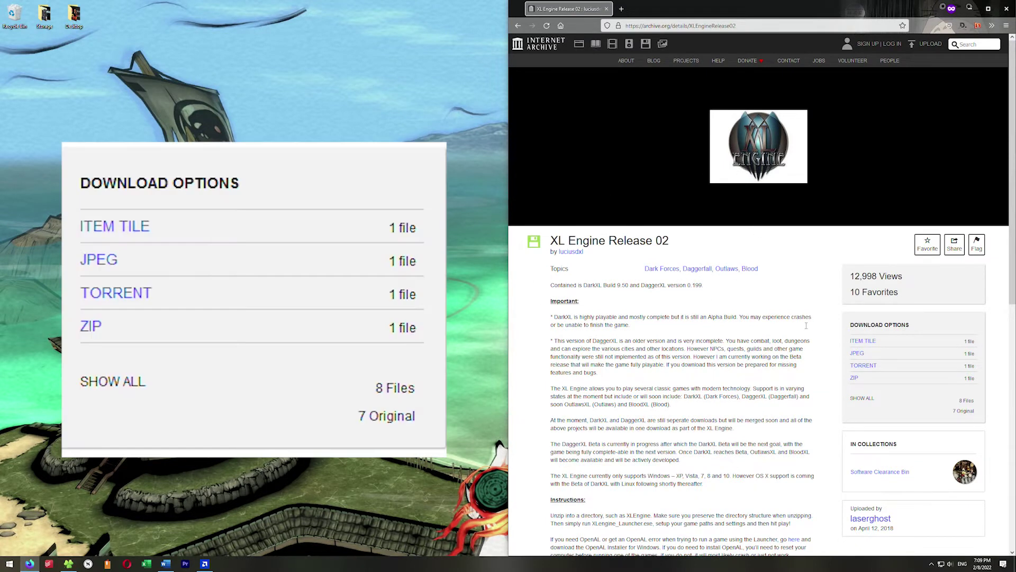
left_click(855, 379)
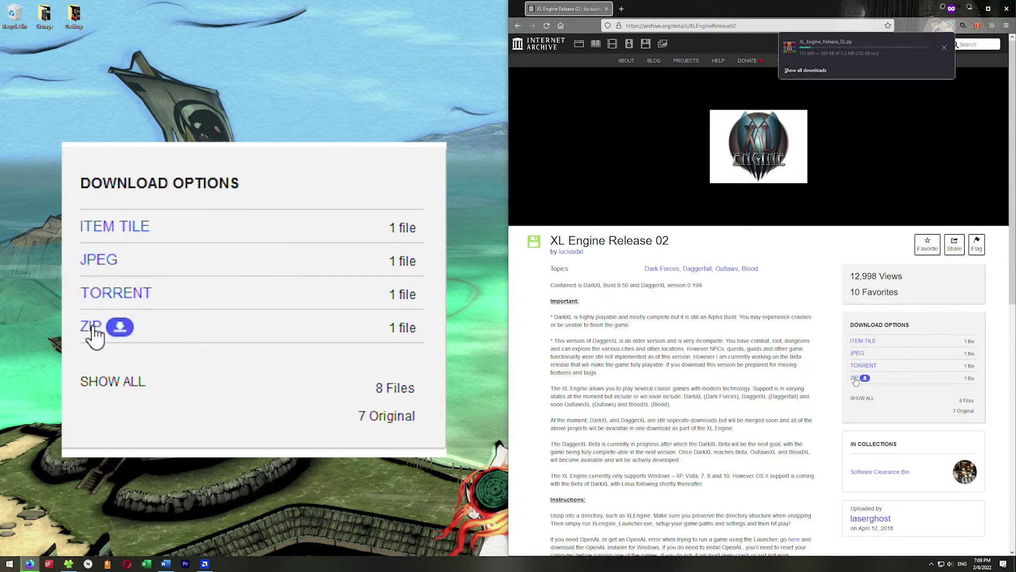
left_click(947, 28)
left_click(808, 53)
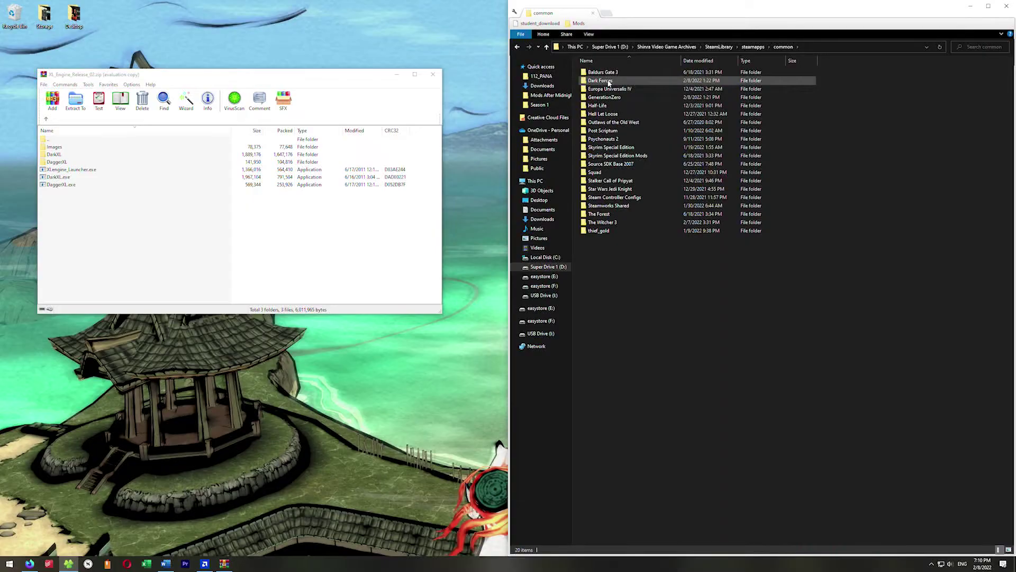
Step: Open the Dark Forces game folder and drag all XL Engine archive contents into it
left_click(608, 81)
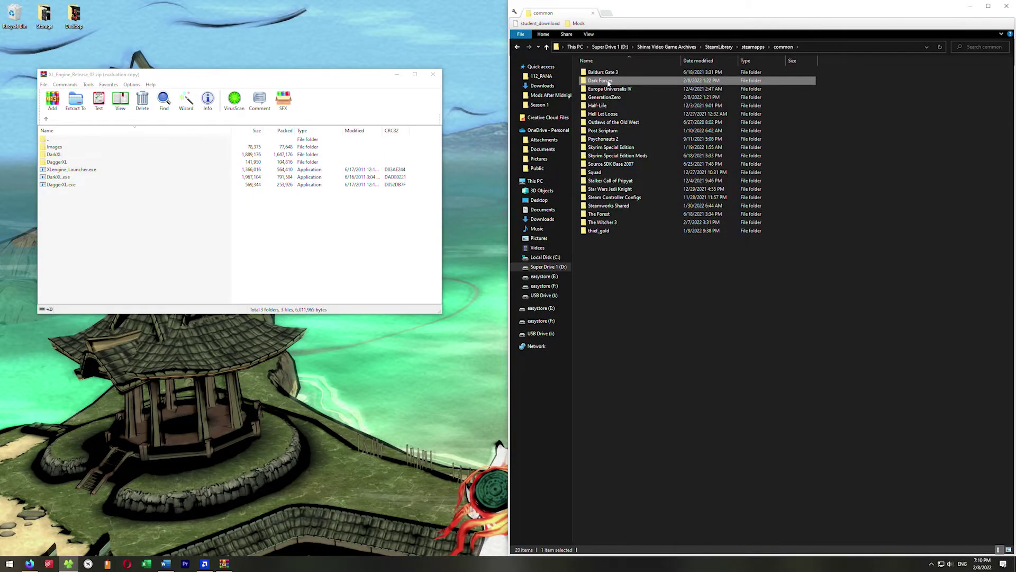
double_click(608, 80)
left_click_drag(254, 278, 62, 148)
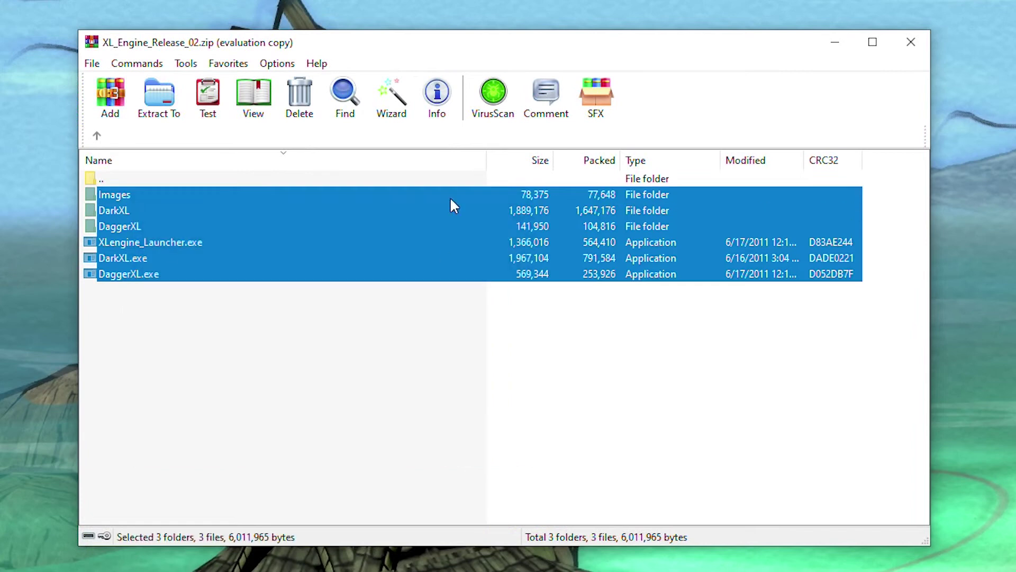
left_click_drag(166, 243, 1004, 493)
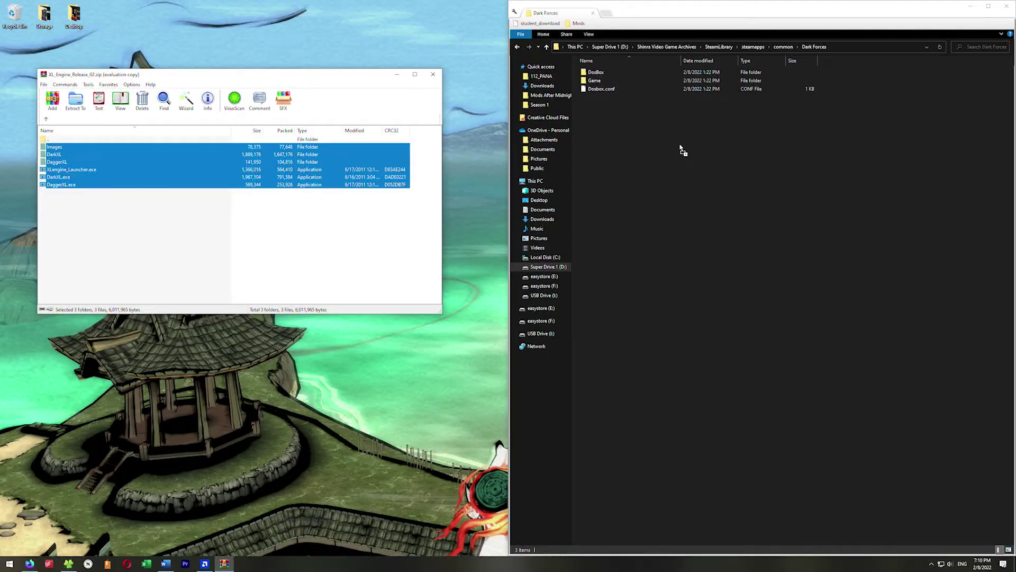
left_click_drag(683, 151, 683, 150)
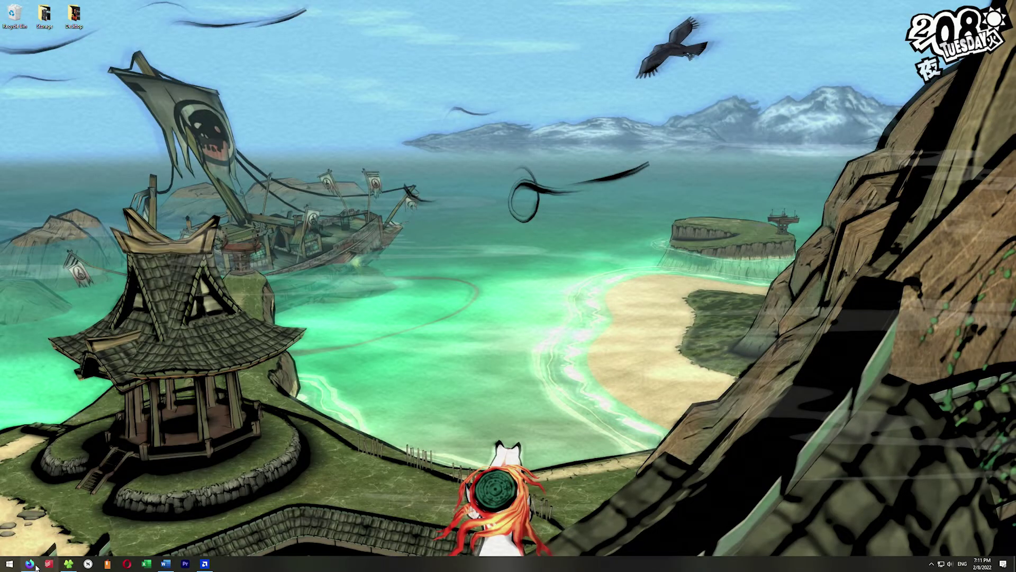
Step: Download the OpenAL 1.1 Windows Installer zip from openal.org/downloads
key("super+1")
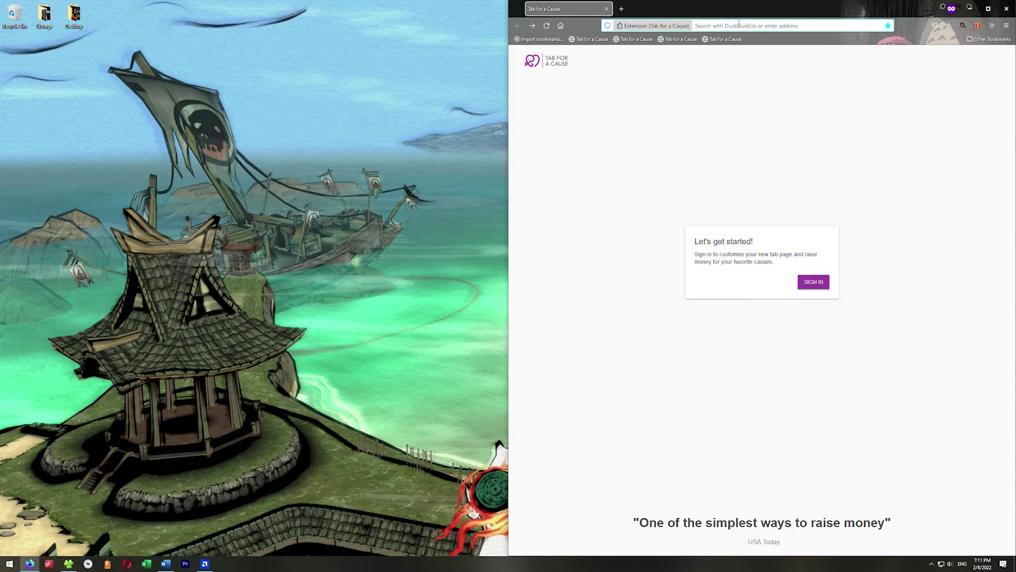
type("https://www.openal.org/downloads/")
key("Return")
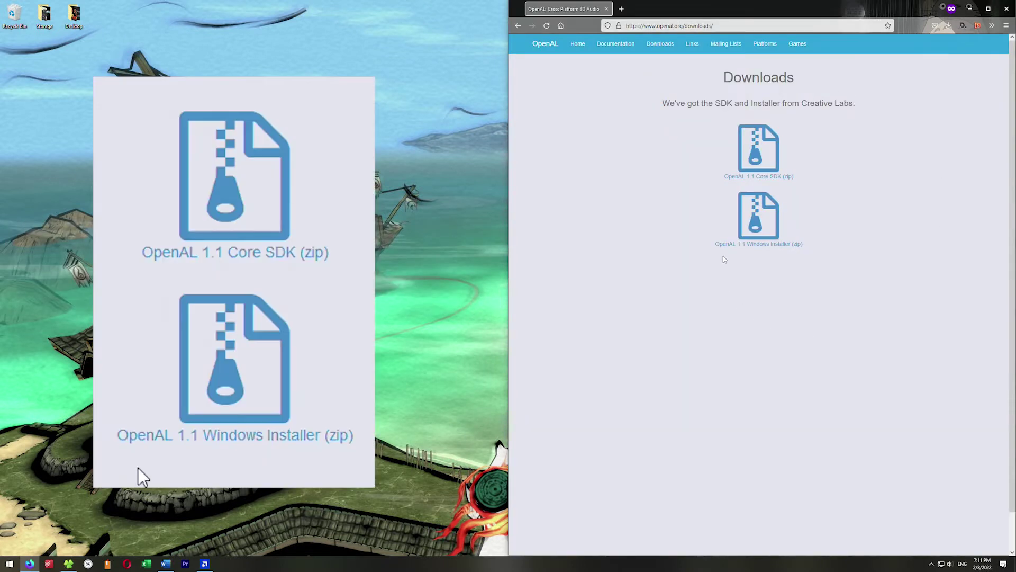
left_click(764, 245)
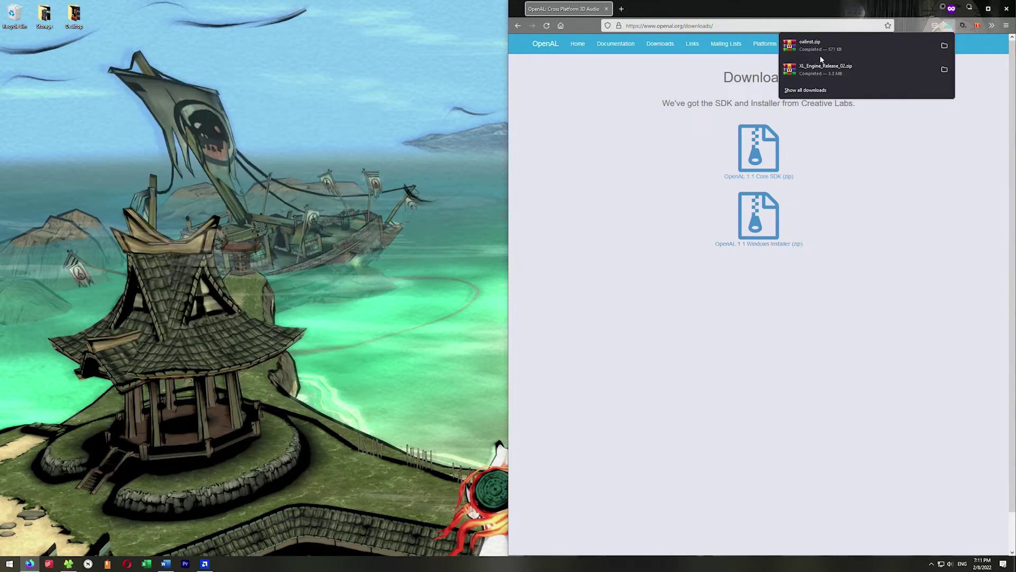
Step: Copy oalinst.exe from oalinst.zip into the Dark Forces folder
left_click(824, 42)
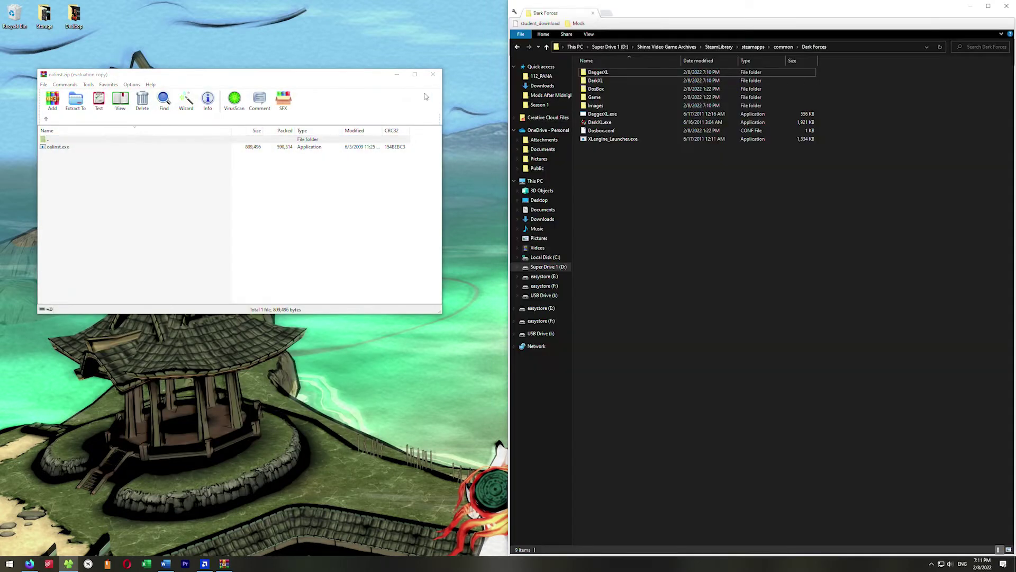
left_click(426, 97)
left_click_drag(62, 150, 136, 228)
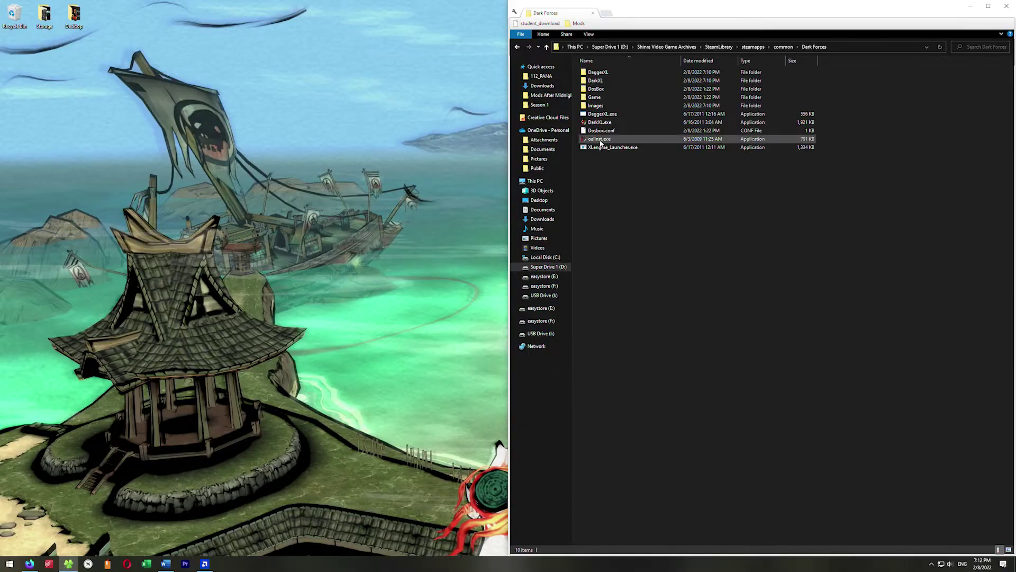
Step: Install OpenAL with oalinst.exe, approving the UAC prompt and accepting the license
double_click(605, 139)
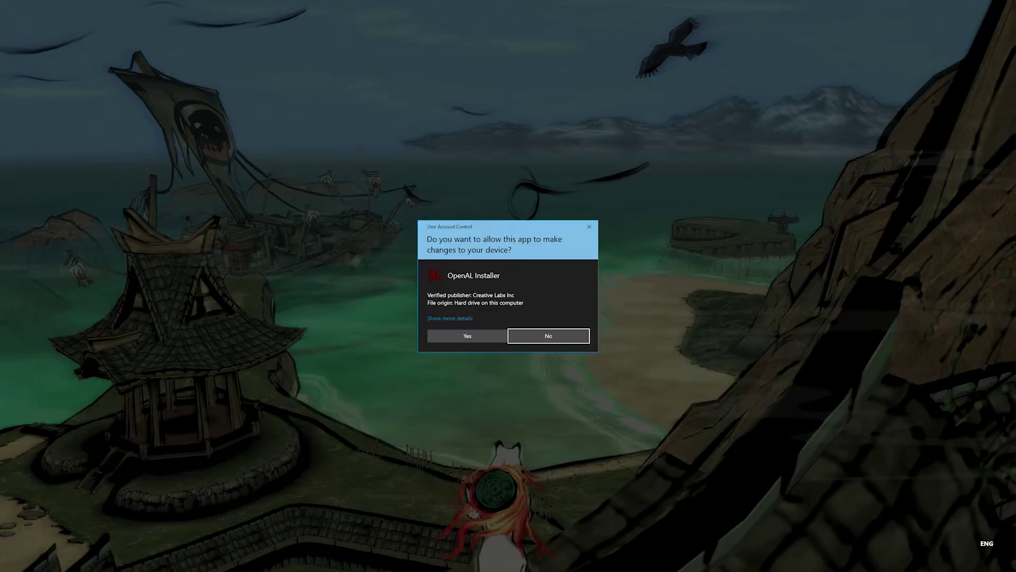
left_click(467, 336)
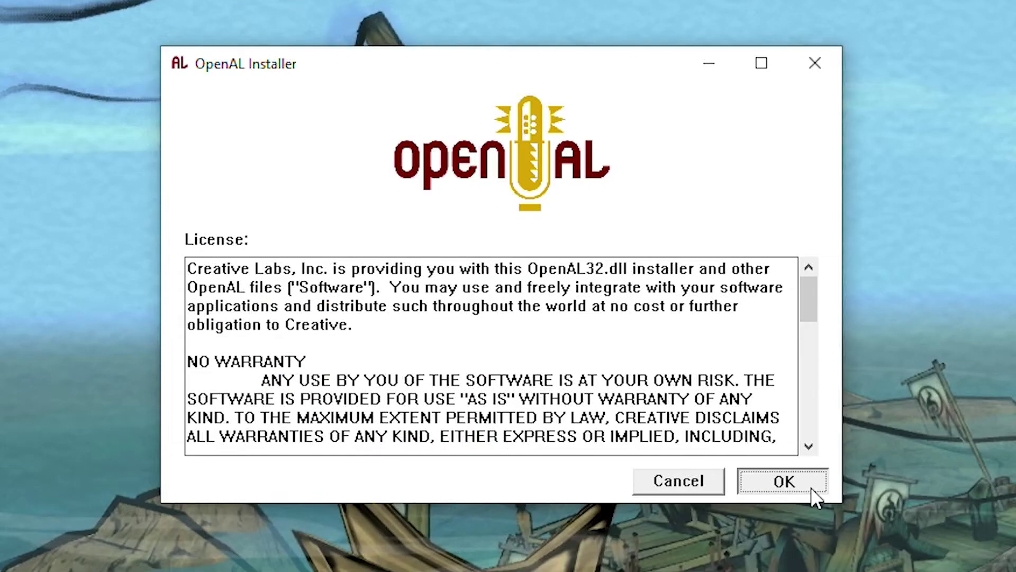
left_click(277, 210)
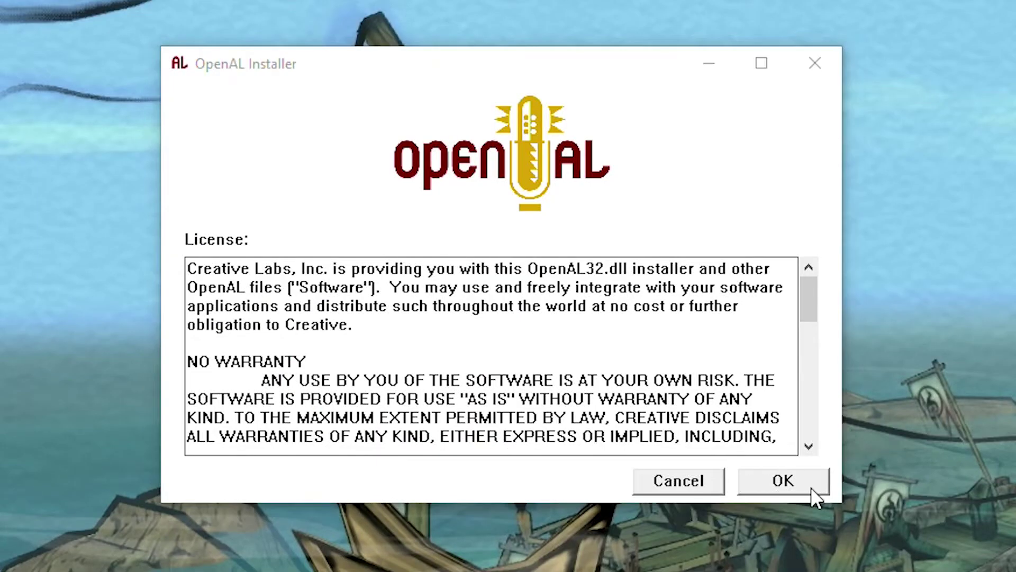
left_click(524, 304)
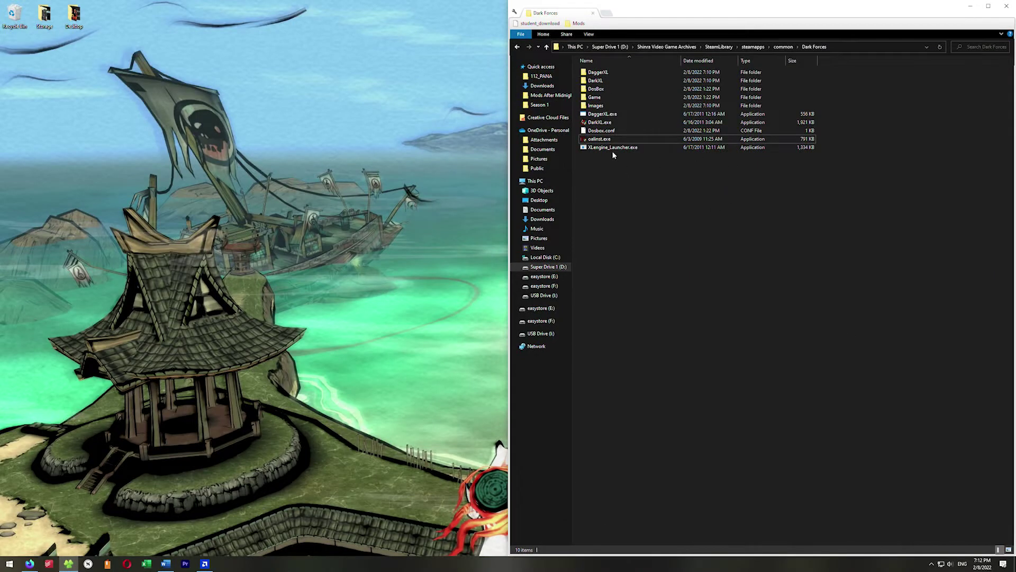
left_click(612, 148)
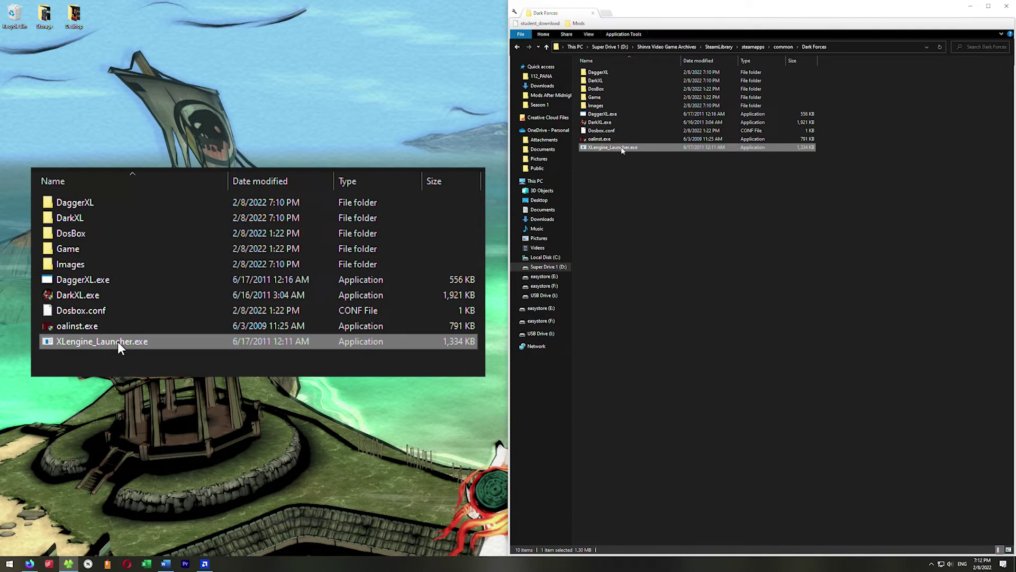
Step: In XL Engine Launcher, choose DarkXL and set Game Data Path to steamapps\common\Dark Forces\Game
double_click(622, 149)
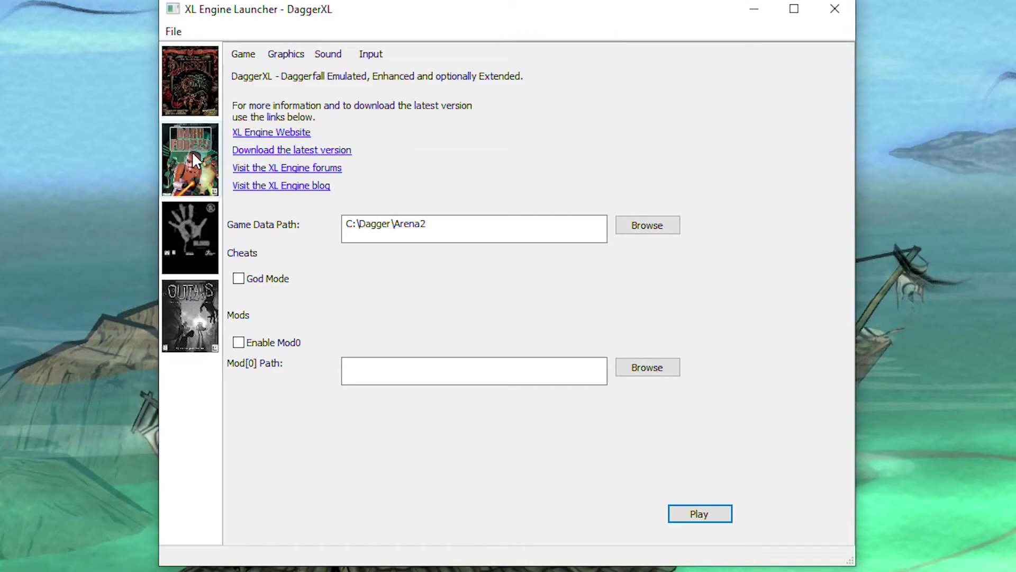
left_click(206, 173)
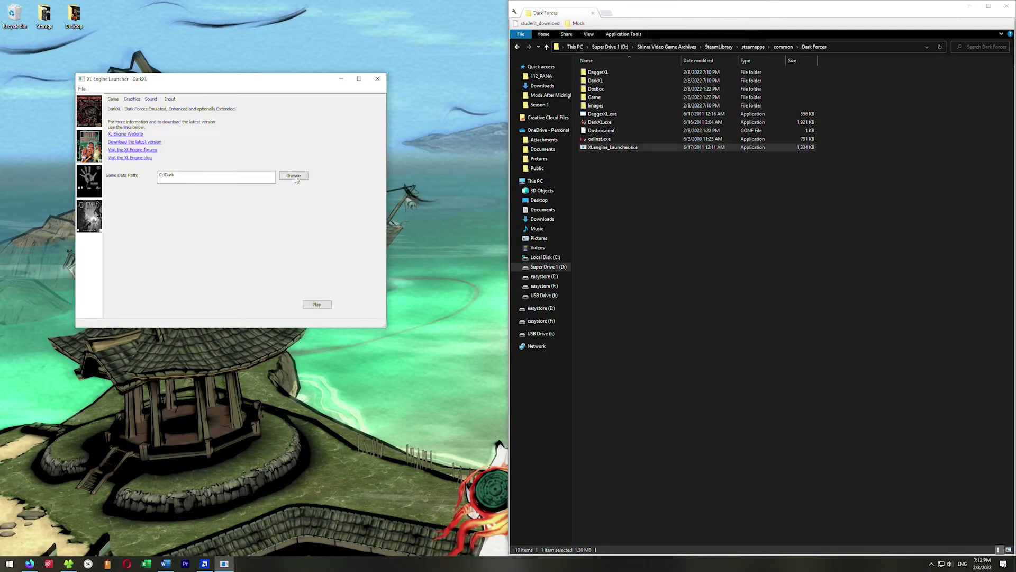
left_click(294, 176)
left_click(460, 277)
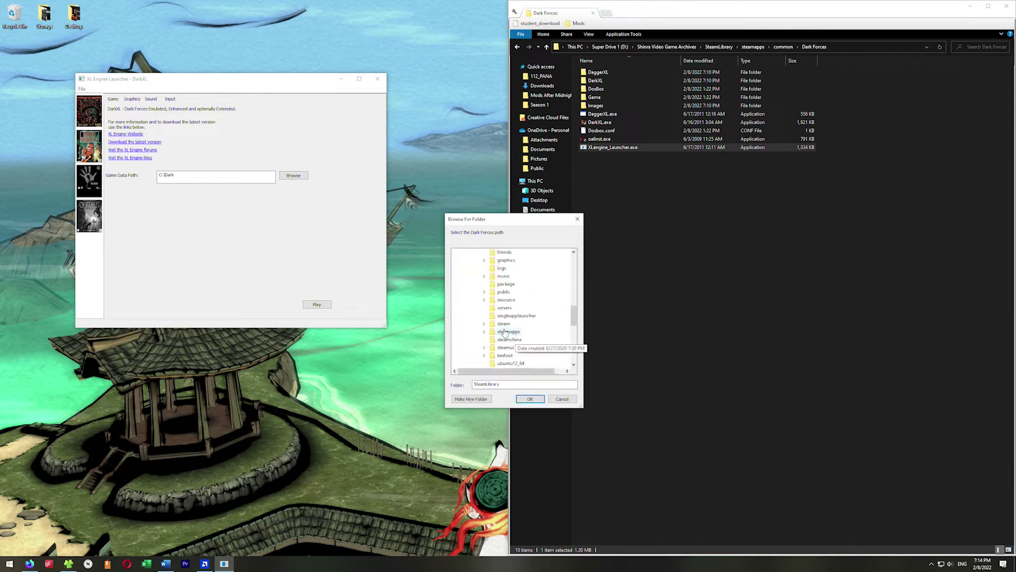
double_click(505, 332)
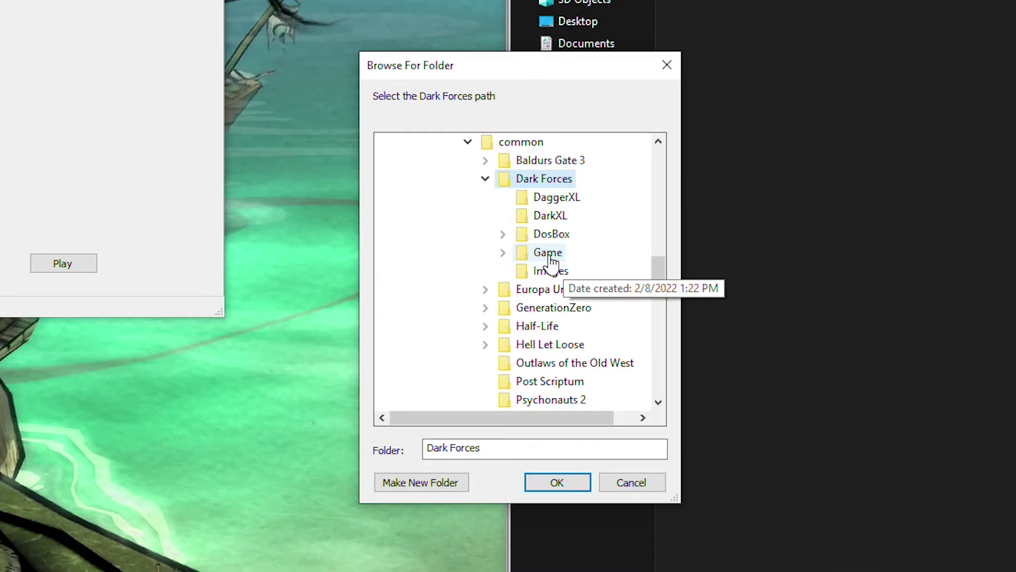
double_click(549, 255)
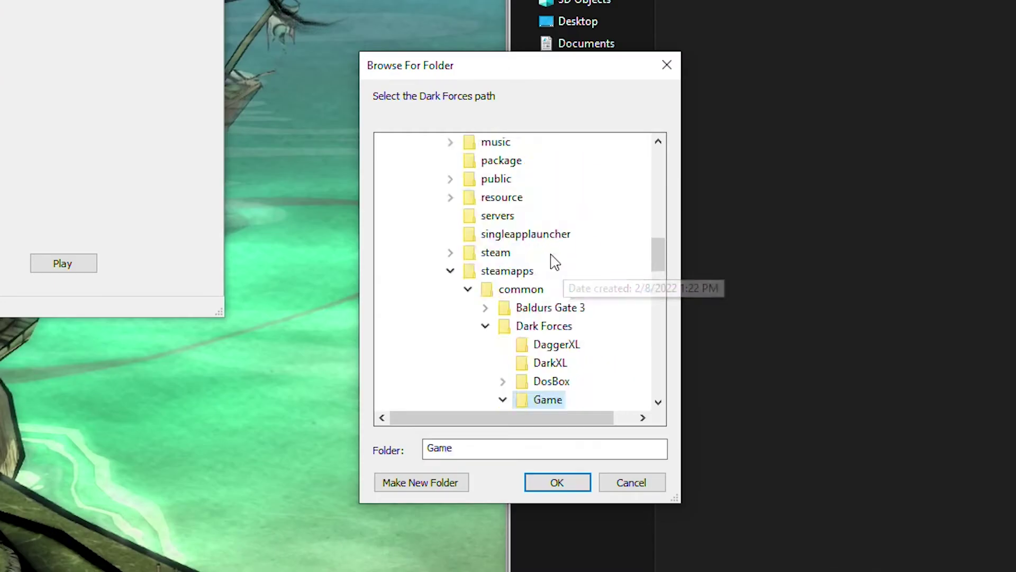
left_click(571, 489)
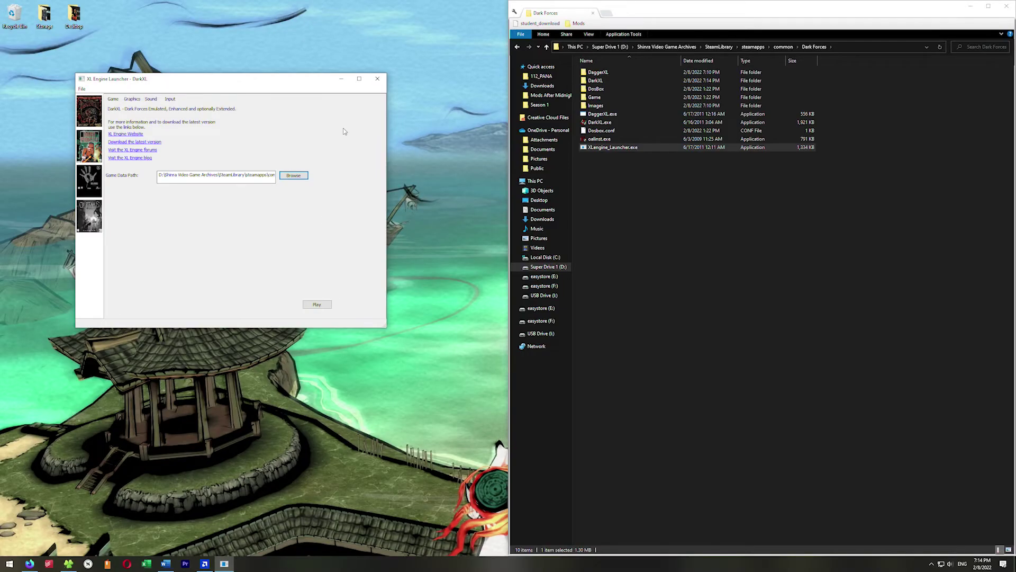
left_click(382, 80)
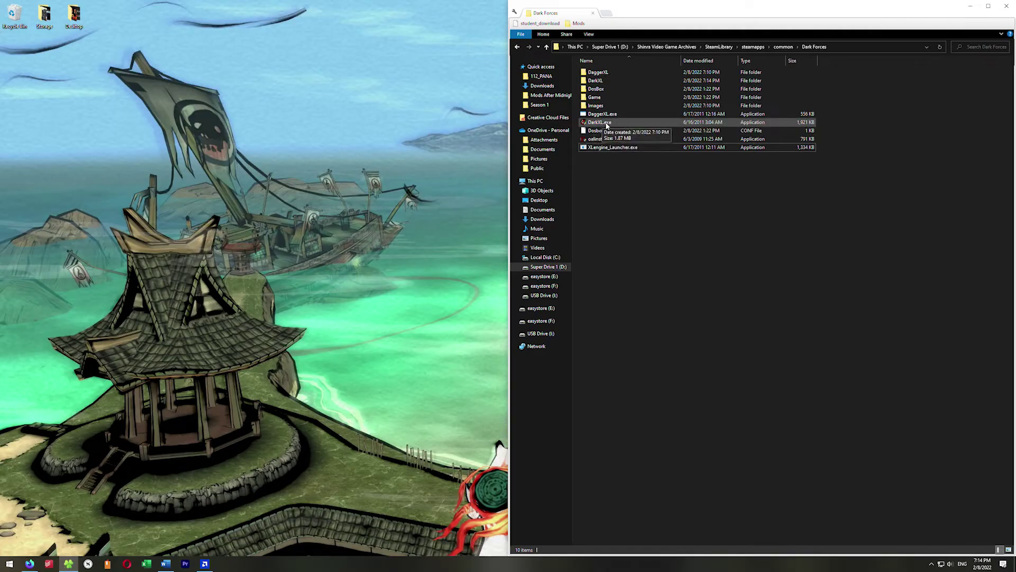
right_click(604, 124)
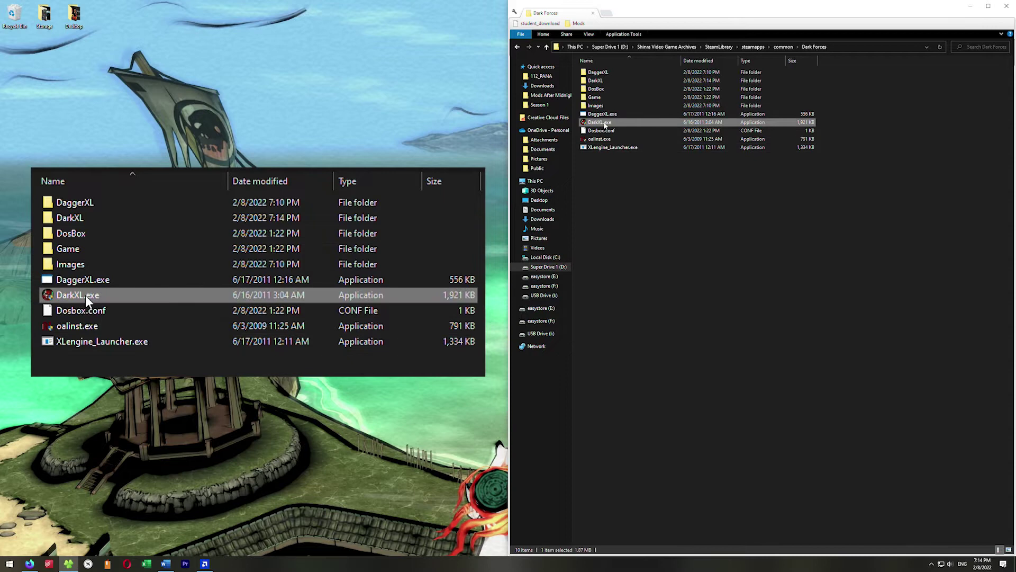
left_click(681, 347)
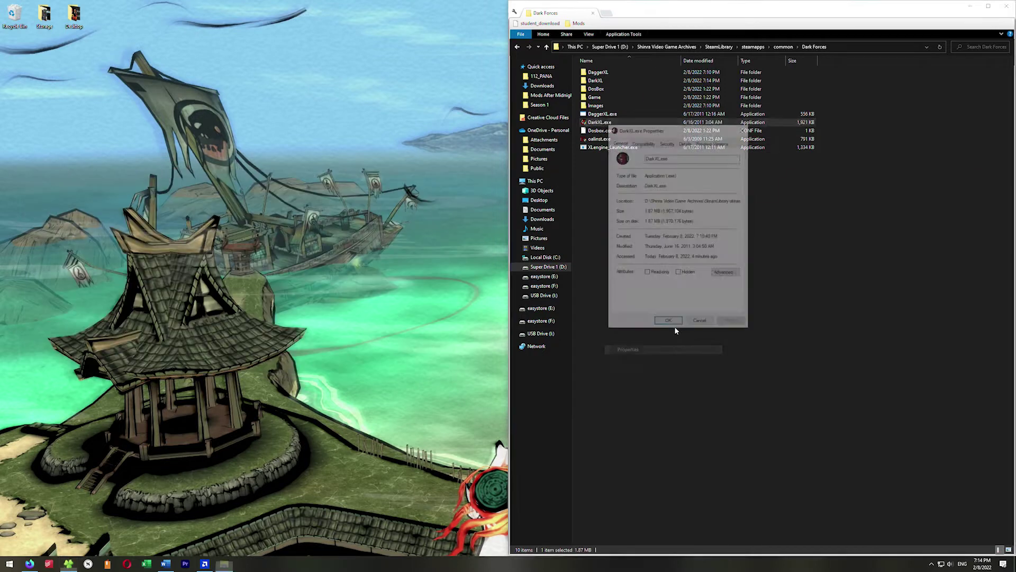
left_click(240, 133)
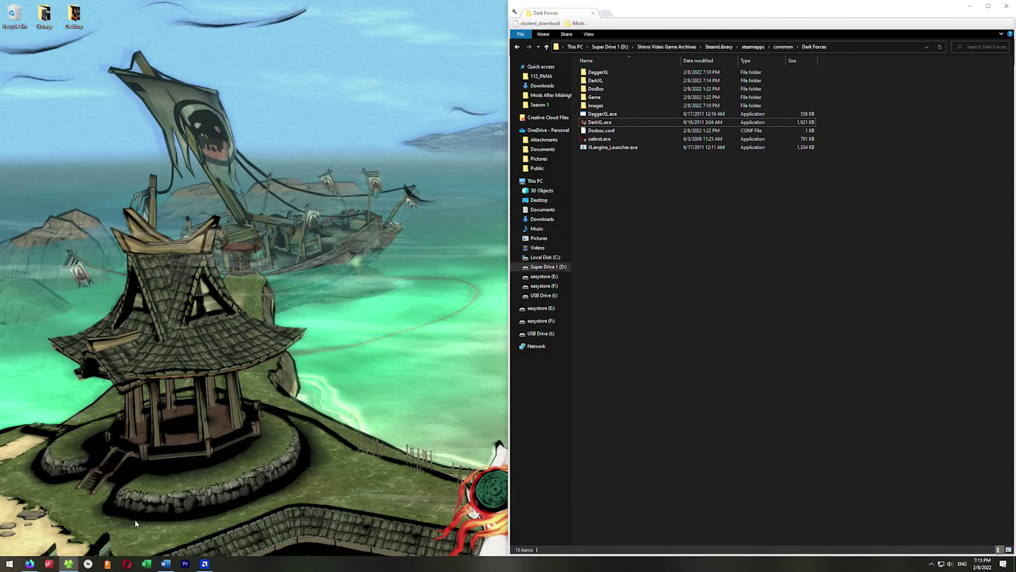
Step: Open the shared OneDrive XL Engine folder link and download darkxlfix_bin.zip
left_click(33, 563)
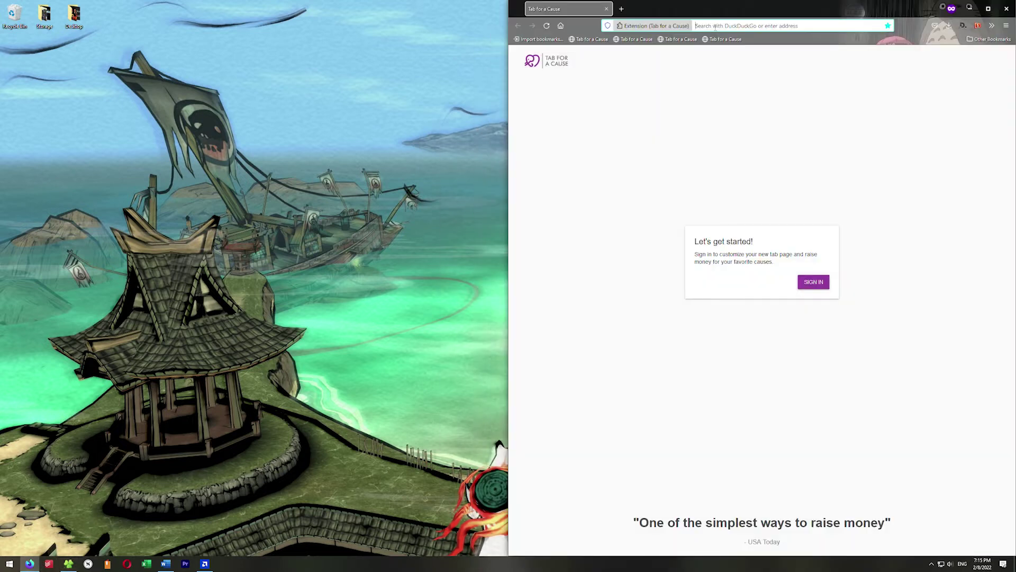
key("Return")
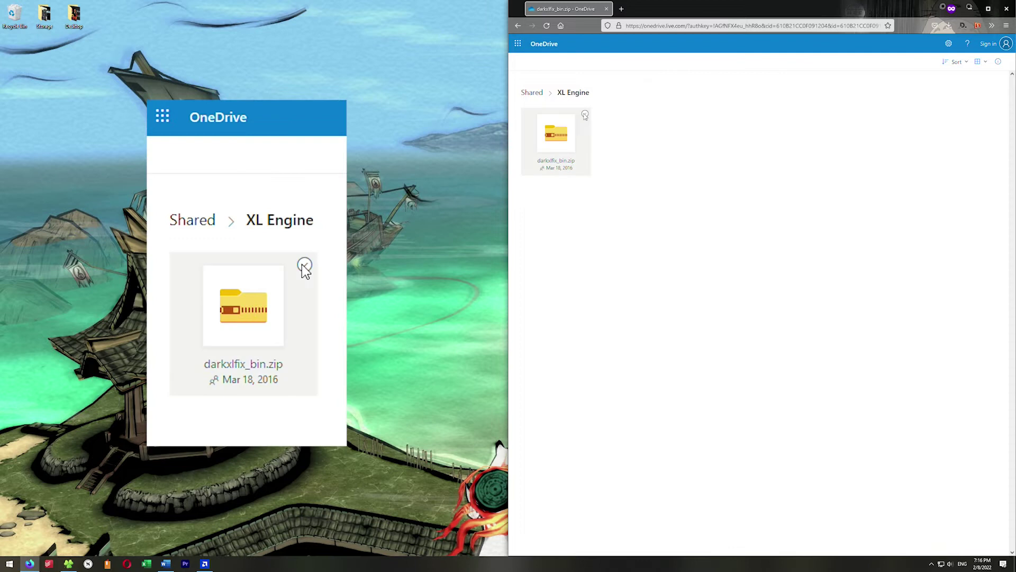
left_click(563, 137)
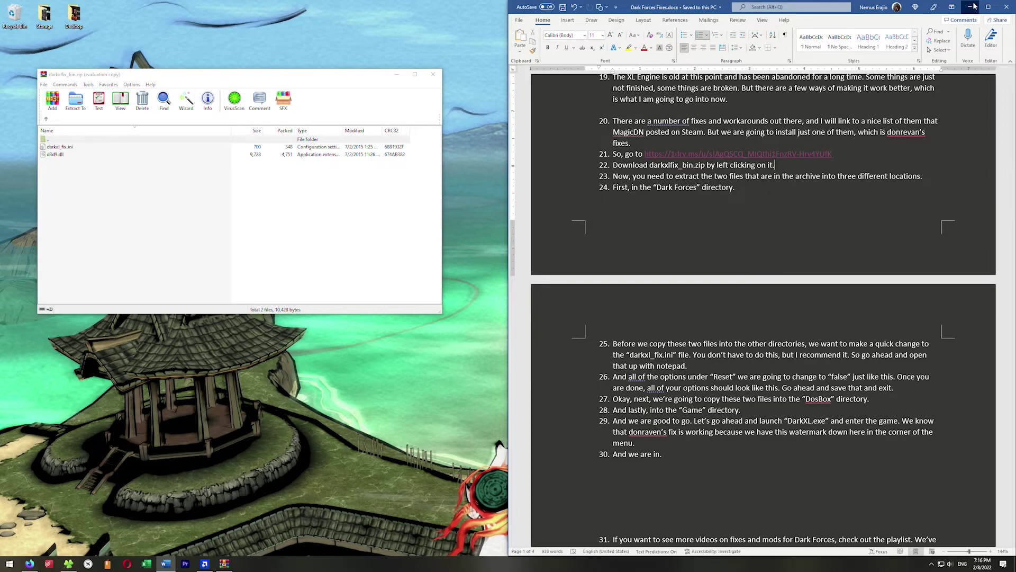
Step: Drag d3d9.dll and darkxl_fix.ini from the fix archive into the Dark Forces folder
left_click(973, 6)
left_click_drag(93, 181, 55, 152)
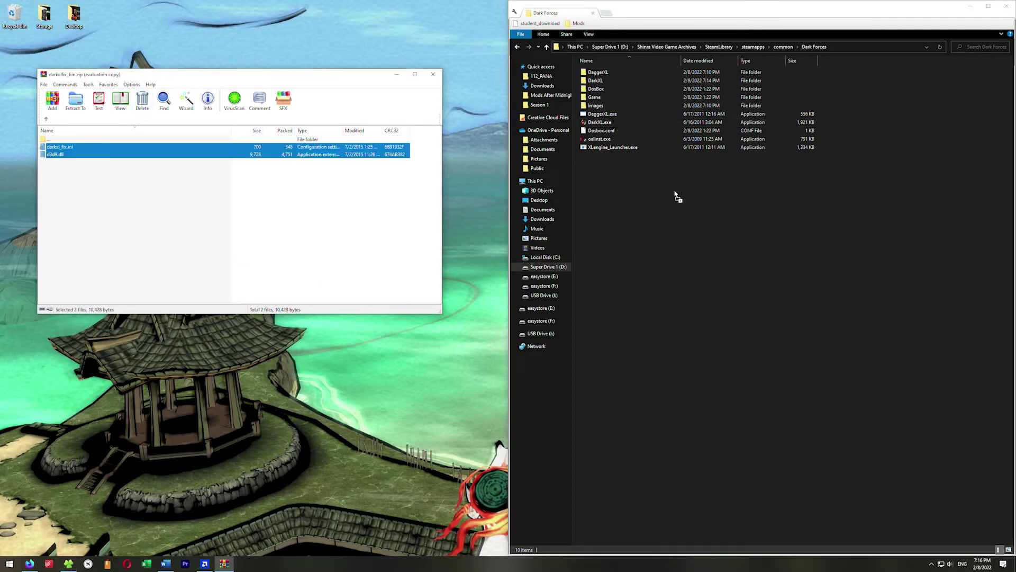
left_click_drag(678, 197, 679, 198)
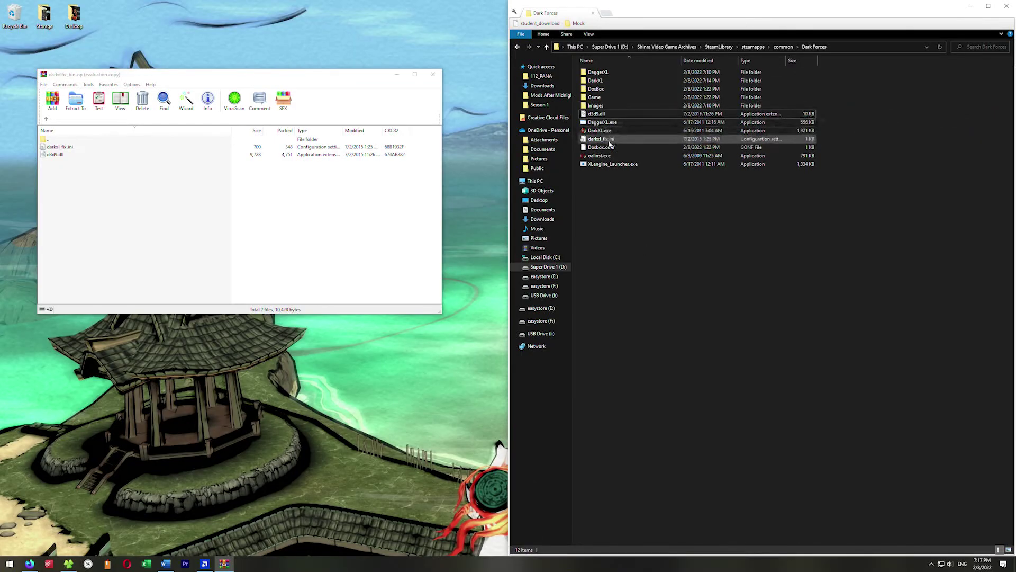
left_click(398, 76)
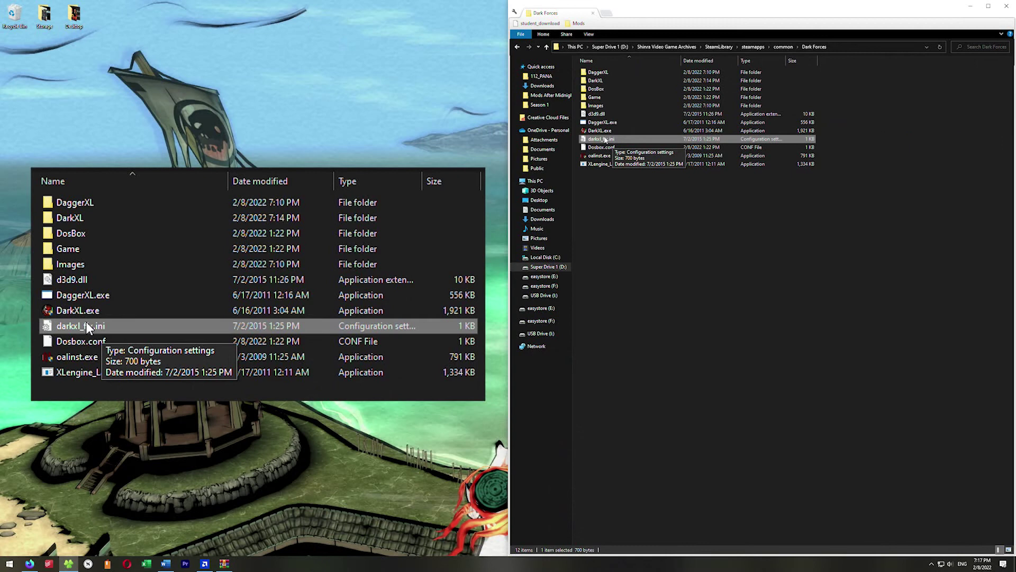
Step: Set health, shields, lifes and energy under [Reset] in darkxl_fix.ini to false and save
double_click(605, 140)
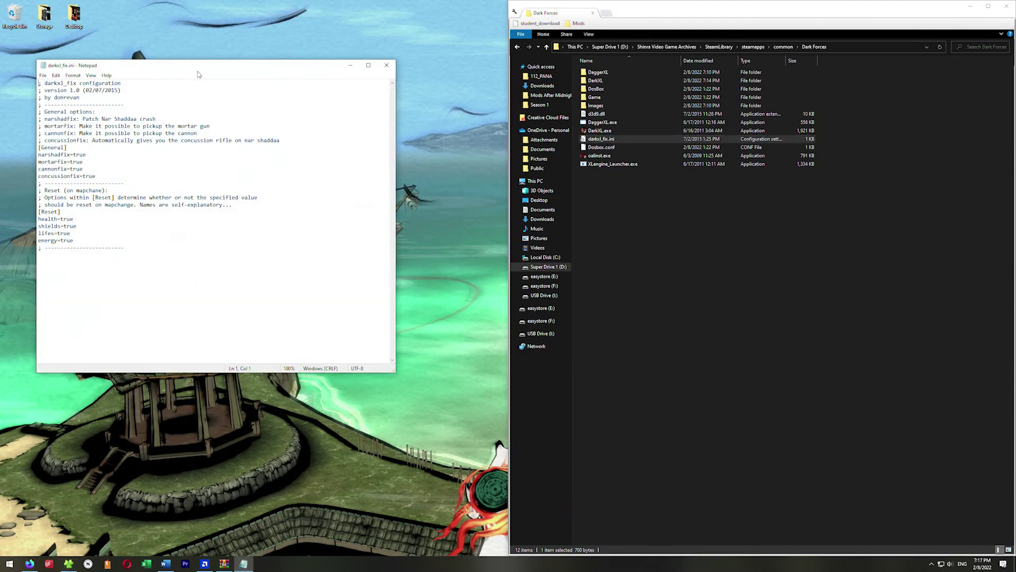
left_click_drag(196, 73, 236, 93)
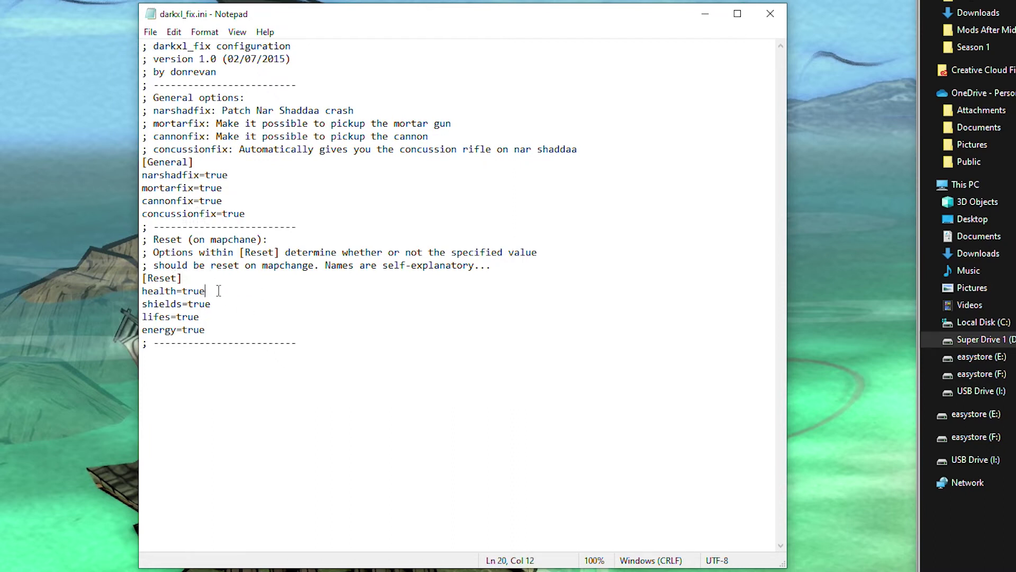
left_click_drag(205, 330, 189, 329)
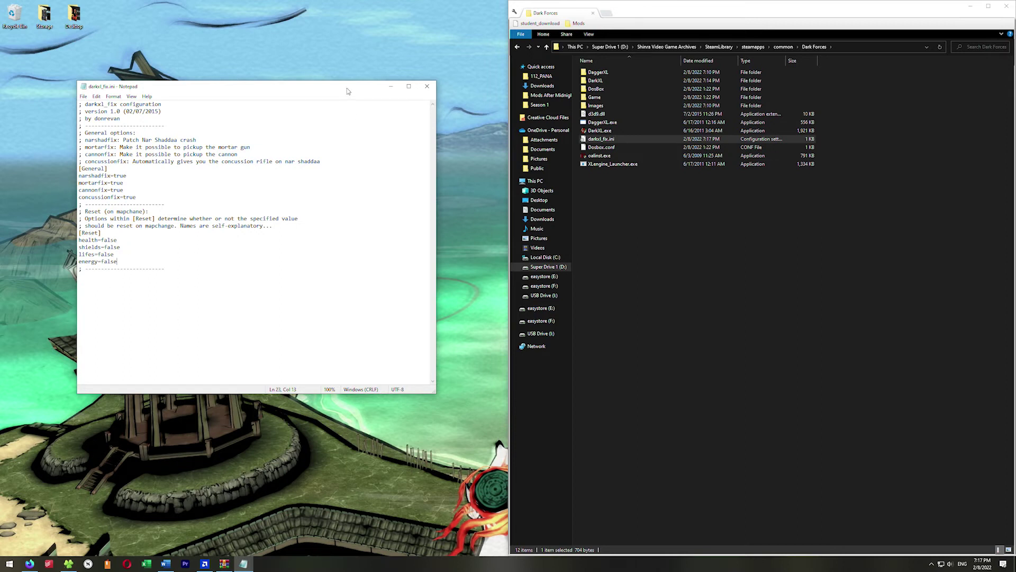
left_click(426, 85)
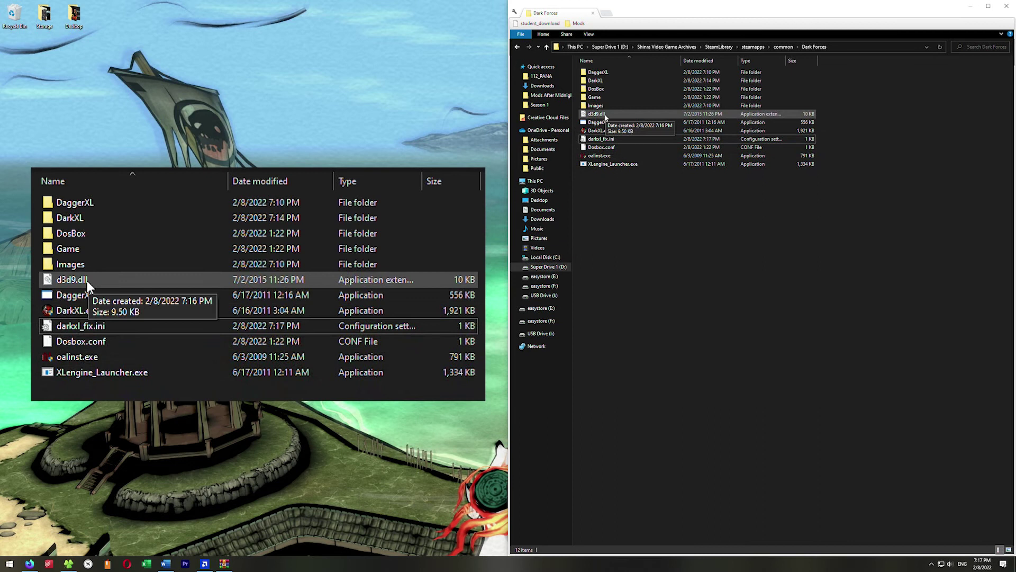
Step: Copy d3d9.dll and darkxl_fix.ini into the Dark Forces DosBox folder
left_click(605, 116)
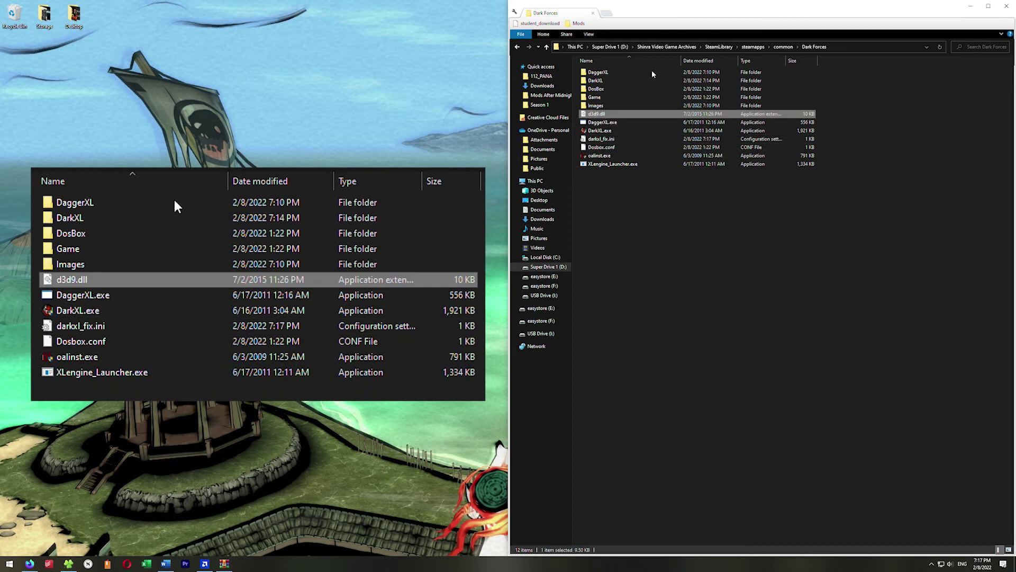
left_click(95, 333)
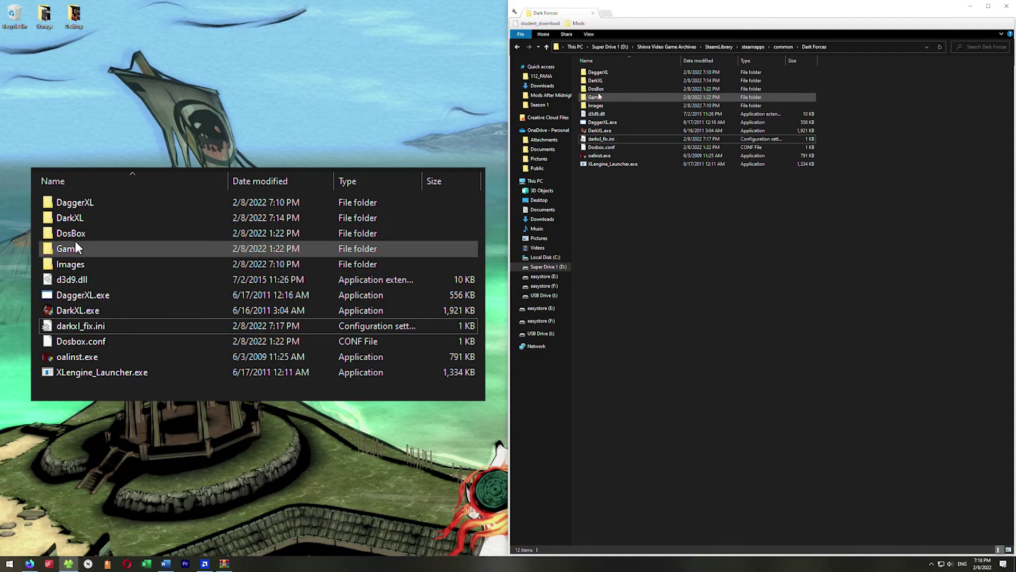
mouse_move(91, 237)
double_click(607, 92)
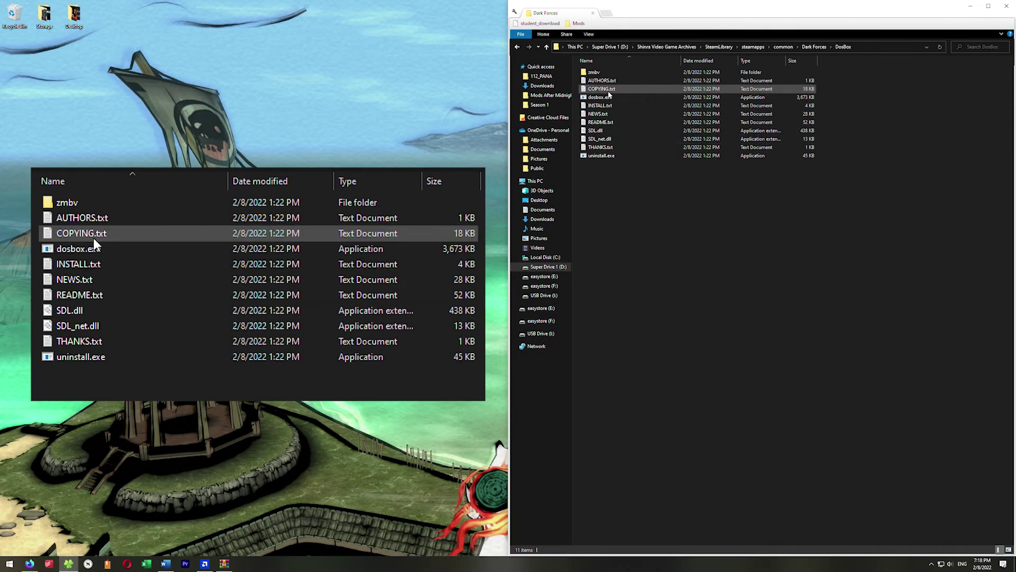
key("ctrl+v")
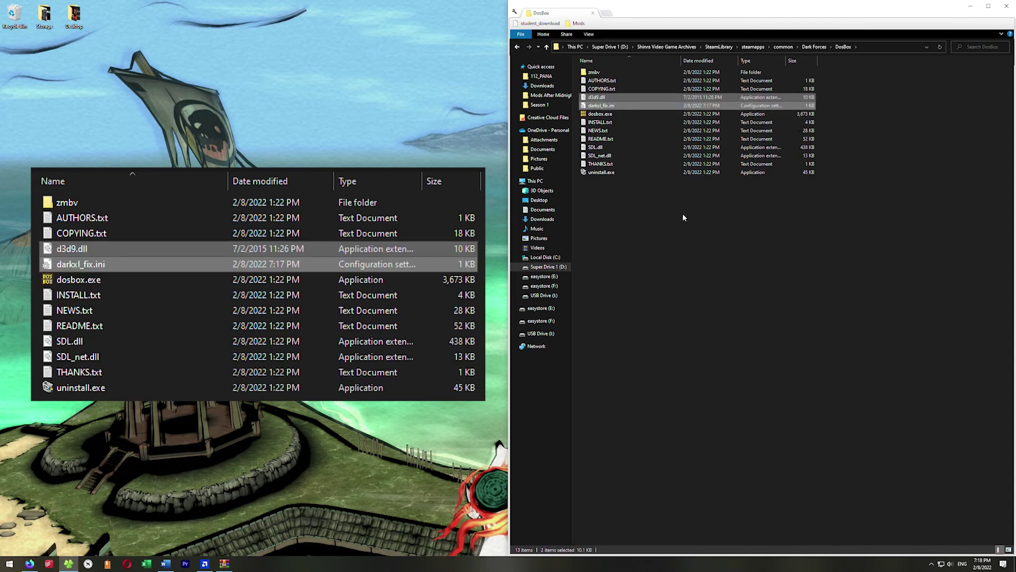
left_click(681, 211)
Step: Paste the same two fix files into the Dark Forces Game folder
left_click(814, 46)
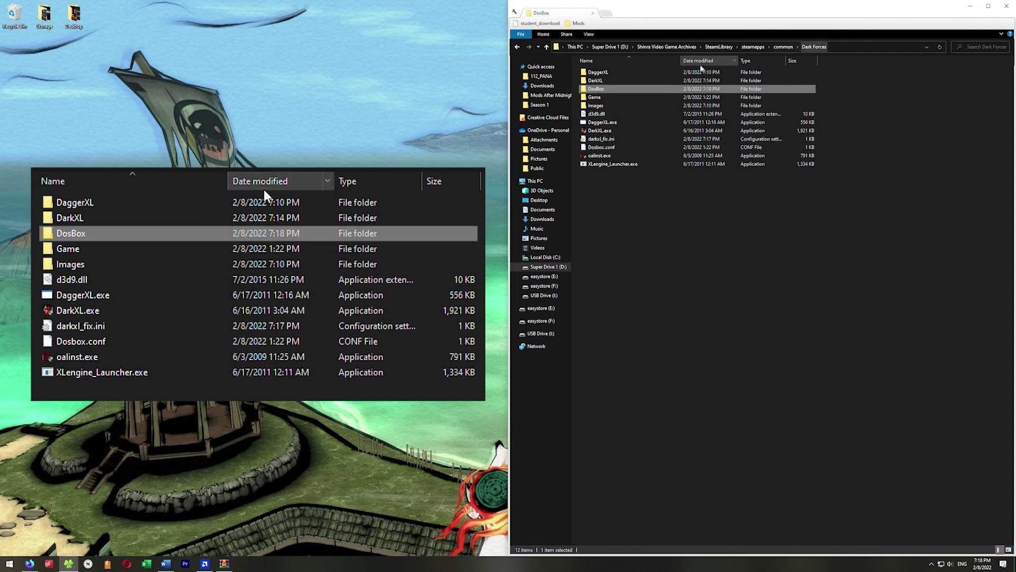
double_click(601, 97)
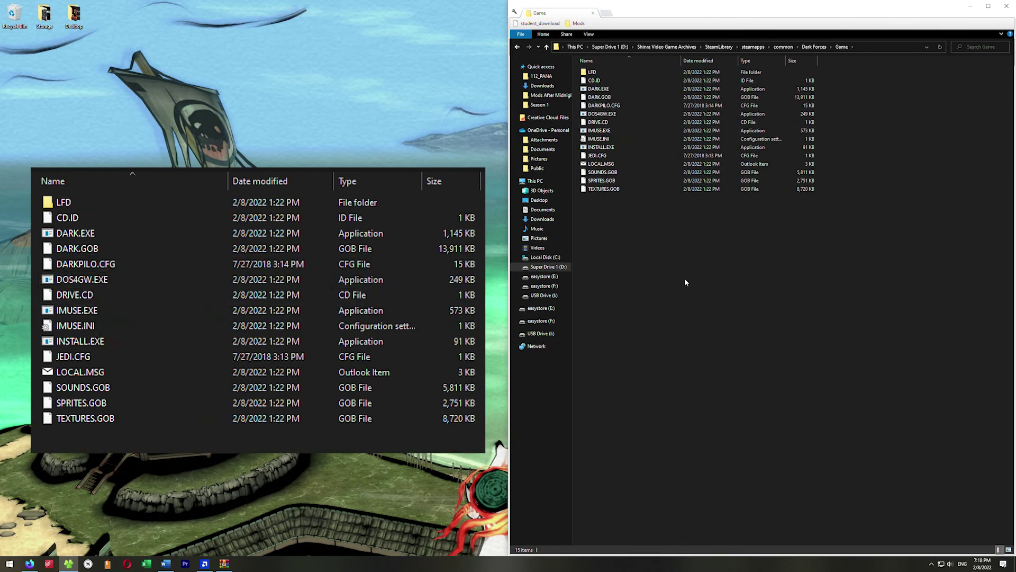
key("ctrl+v")
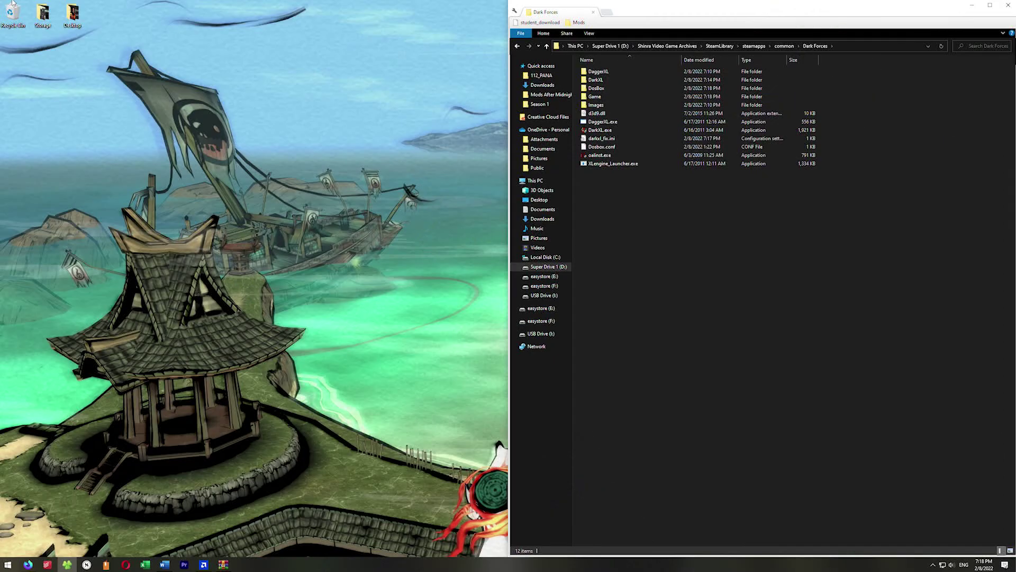
Step: Launch DarkXL.exe and skip the intro into first-person Dark Forces gameplay
double_click(651, 131)
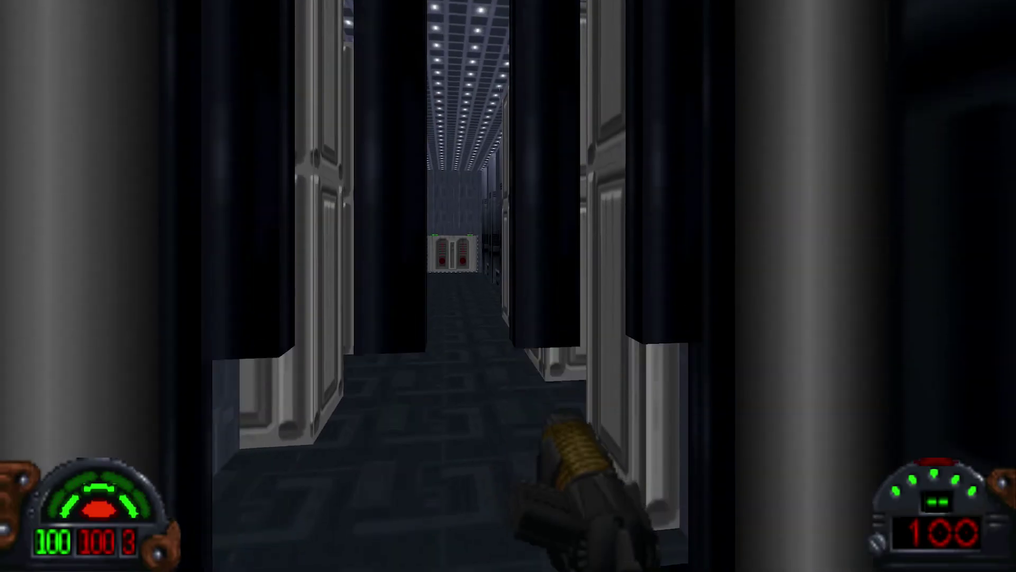
key("Up")
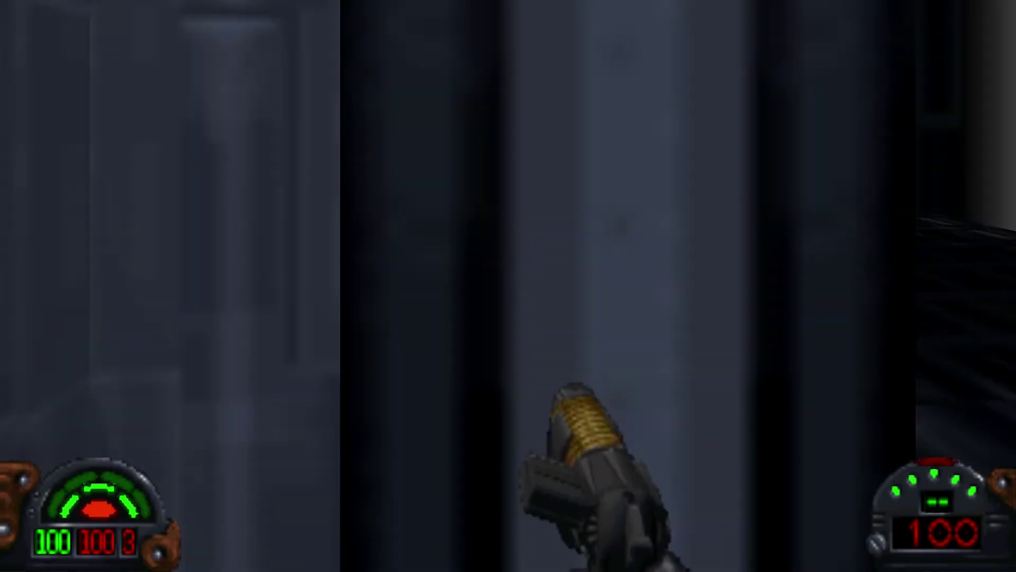